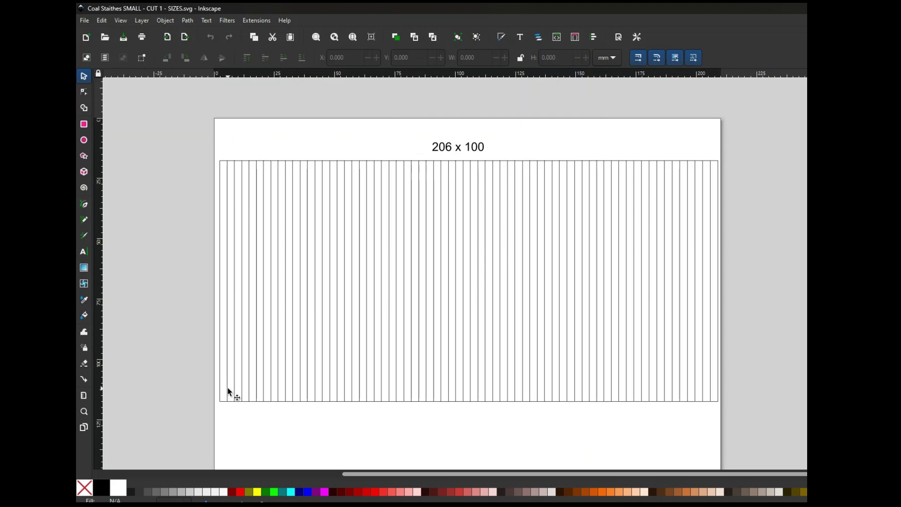
Step: Drag the bracket piece out of the middle plank group and set it aside
scroll(402, 287, "down", 3)
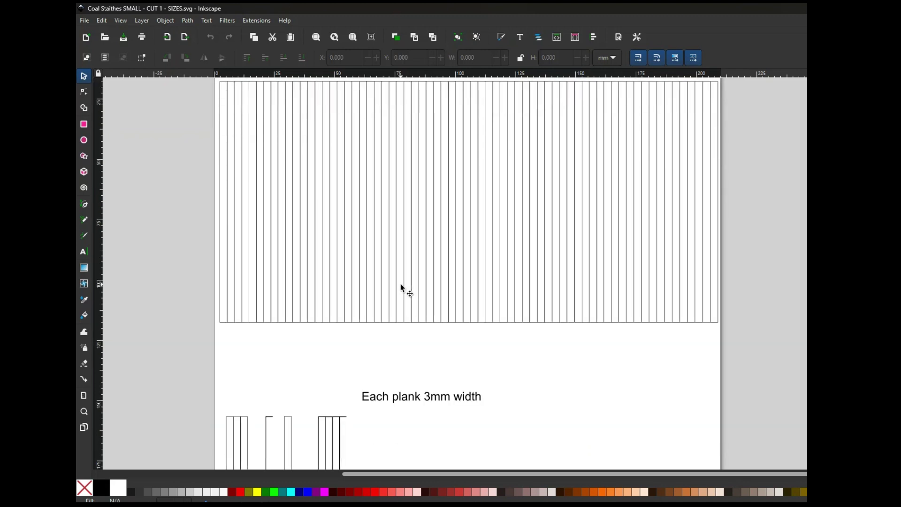
scroll(400, 284, "down", 9)
scroll(412, 230, "down", 2)
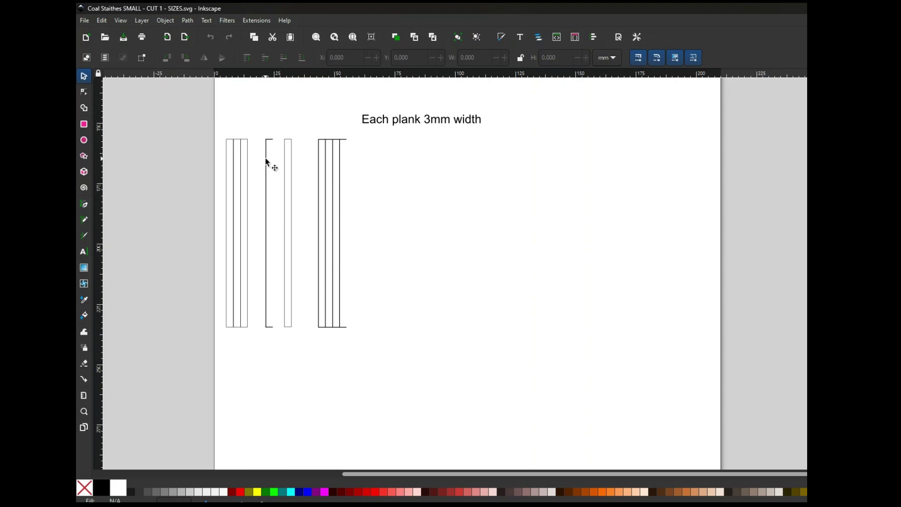
left_click_drag(267, 161, 497, 200)
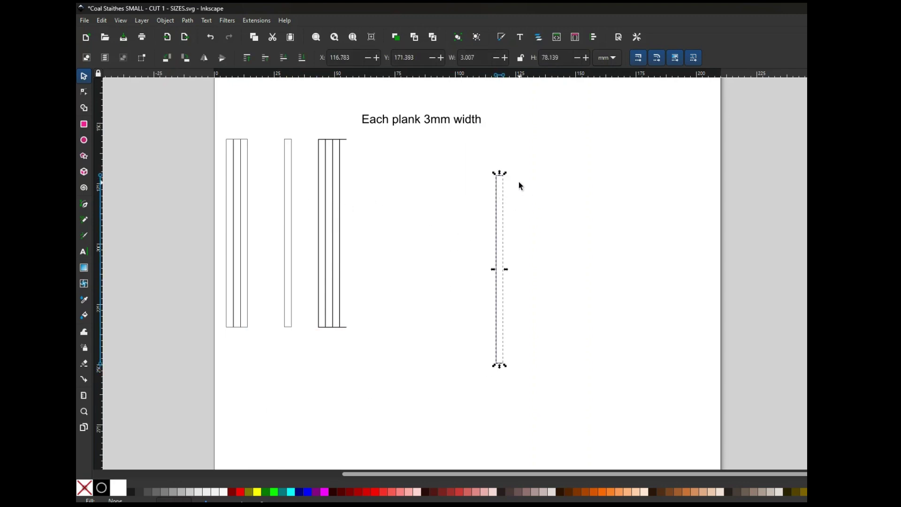
left_click(442, 223)
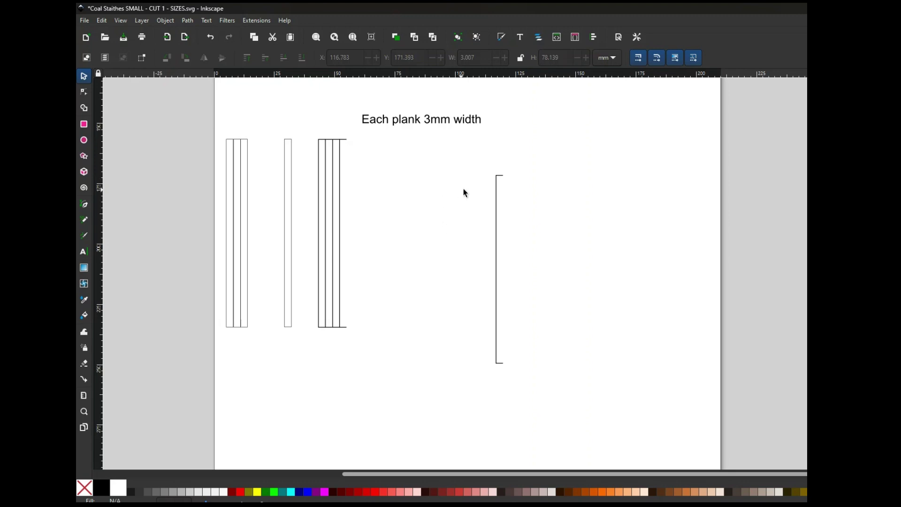
Step: Place the single 3 mm plank flush against the plank group at X 43.149, undoing a stray move
left_click(499, 177)
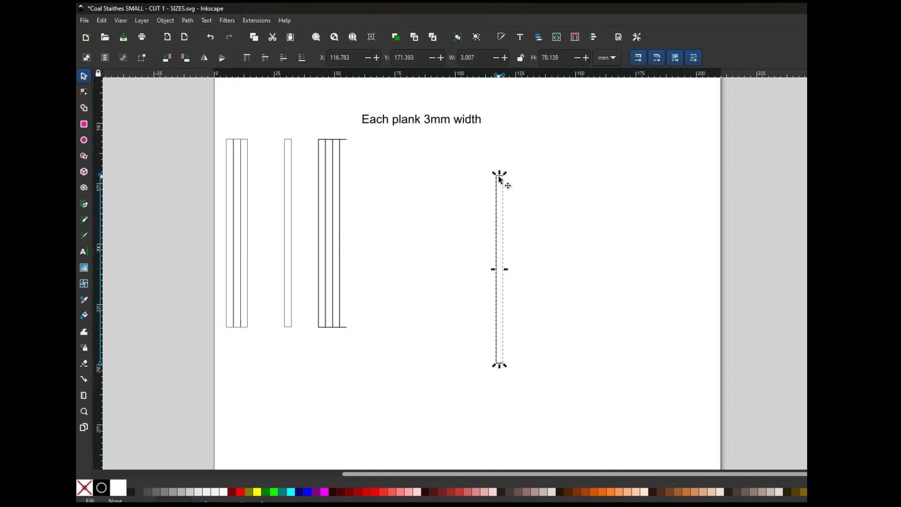
left_click_drag(499, 177, 348, 141)
left_click(422, 296)
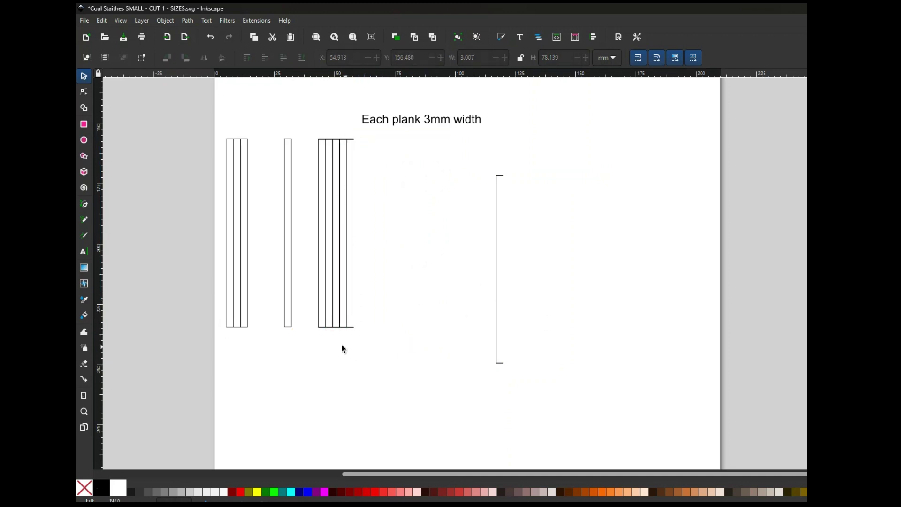
left_click_drag(319, 328, 304, 372)
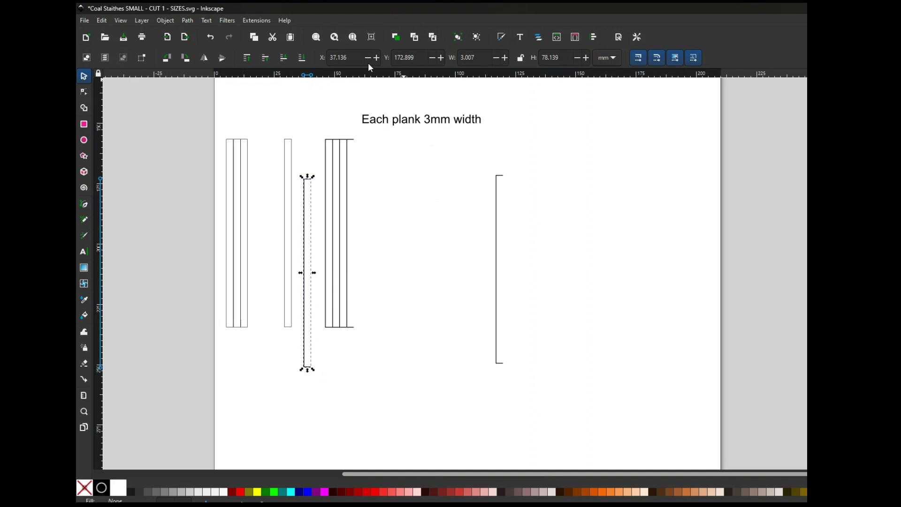
left_click(210, 37)
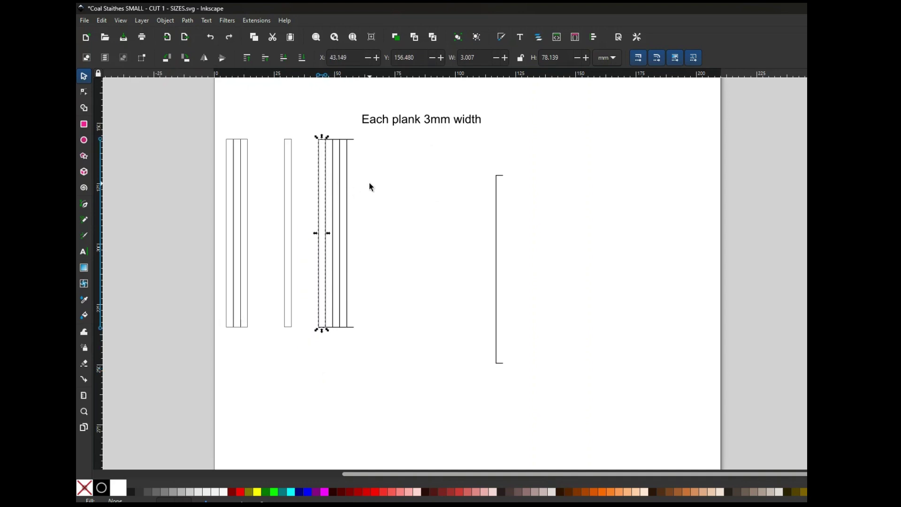
left_click(416, 220)
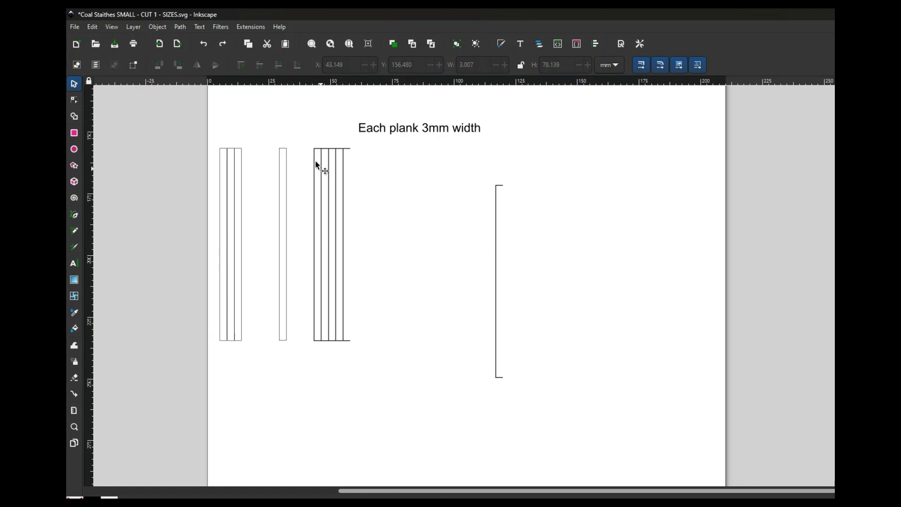
Step: Duplicate the 14.770 mm plank set and butt the copy against its right side at X 57.920
left_click_drag(300, 133, 370, 390)
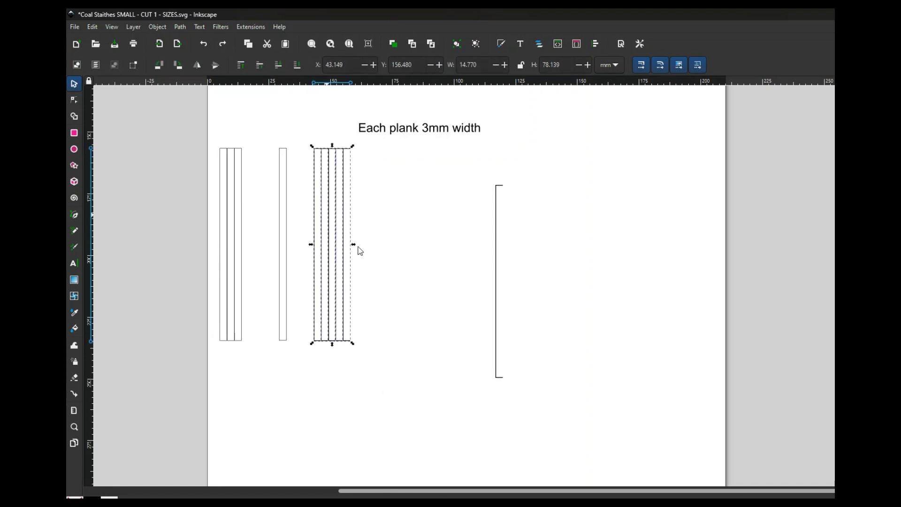
key("ctrl+shift+g")
key("ctrl+d")
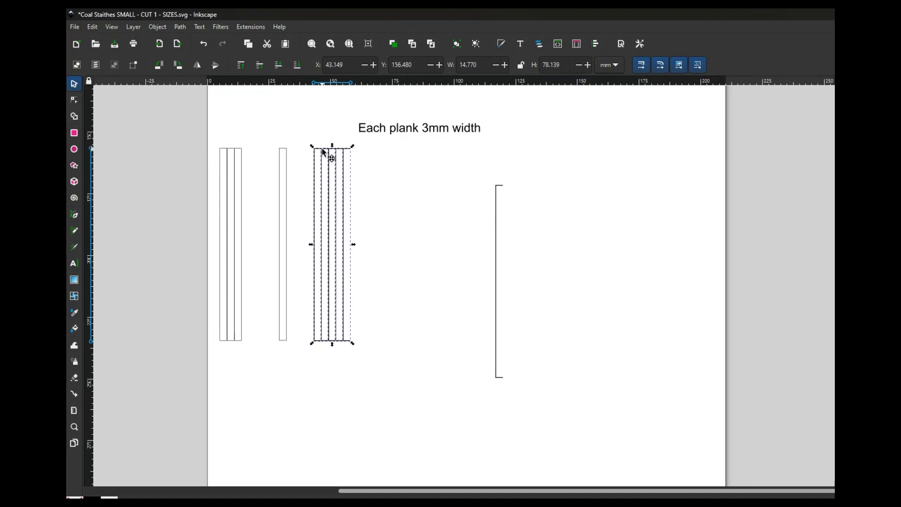
left_click_drag(322, 149, 364, 154)
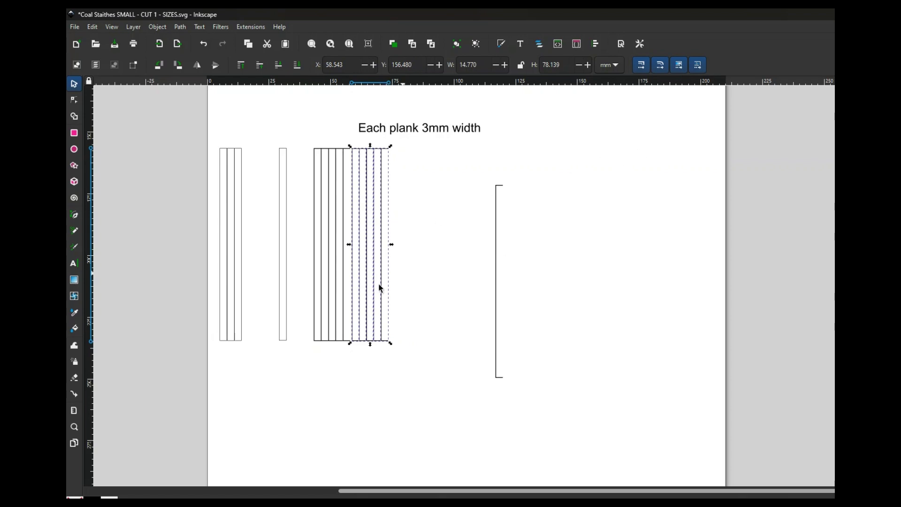
left_click_drag(354, 345, 354, 343)
left_click(414, 380)
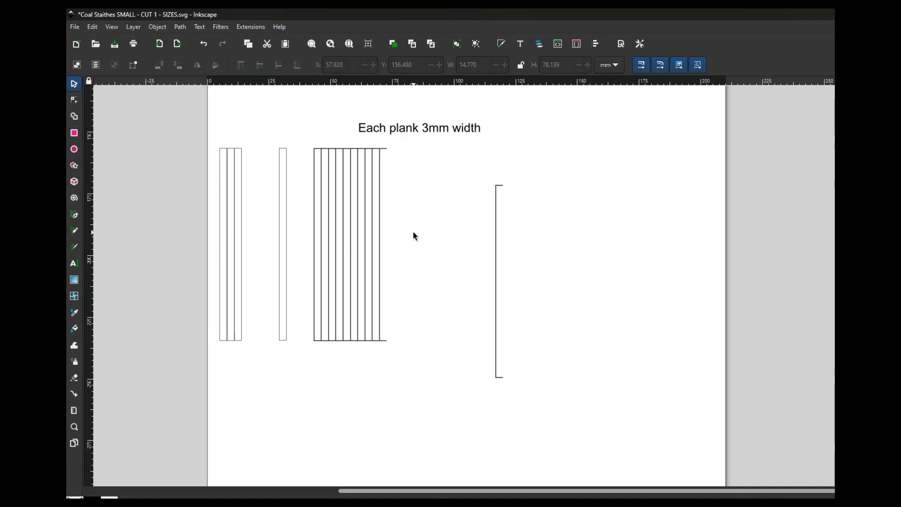
Step: Scroll up until the 206 x 100 plank grid panel is visible again
scroll(414, 236, "up", 15)
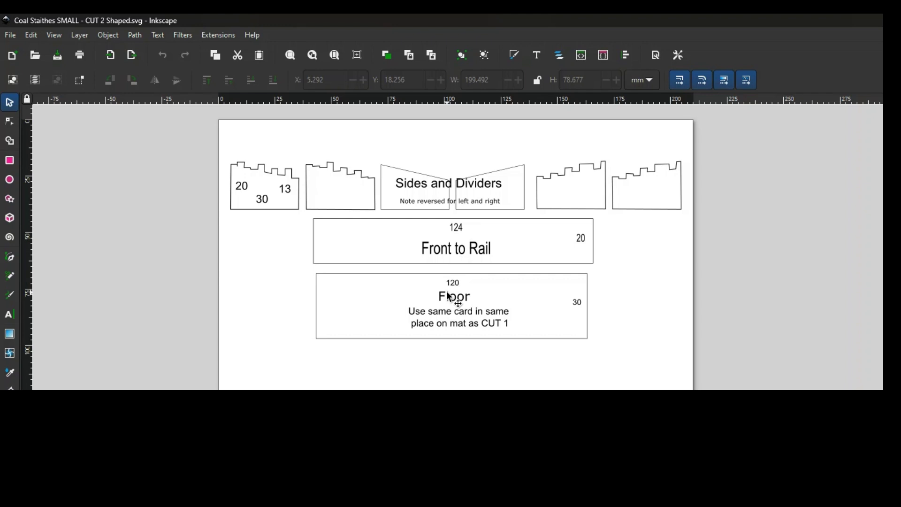
Step: Select all the shaped parts on the CUT 2 Shaped sheet to read the 199 × 79 mm size
left_click(233, 160)
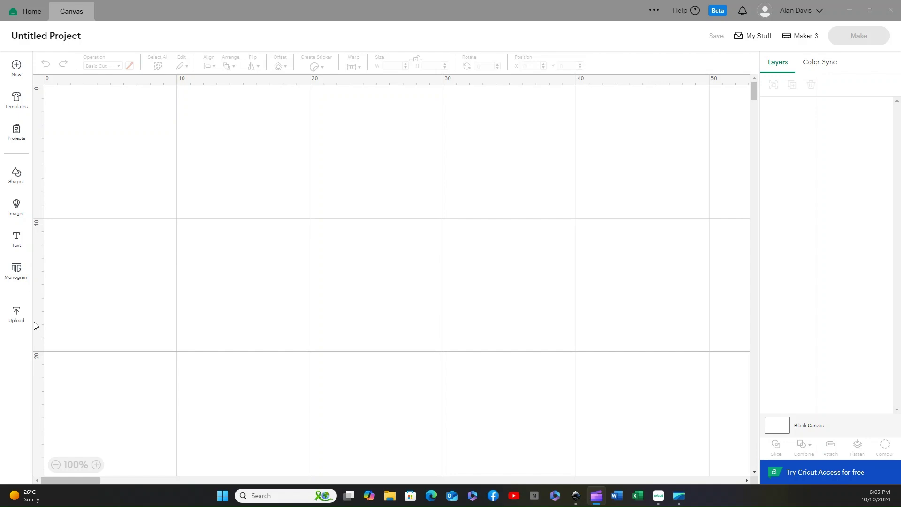
Step: Upload the Railway Street Lower - Coal Staithes - CUT 1 SVG through to Image Details
left_click(17, 315)
left_click(16, 314)
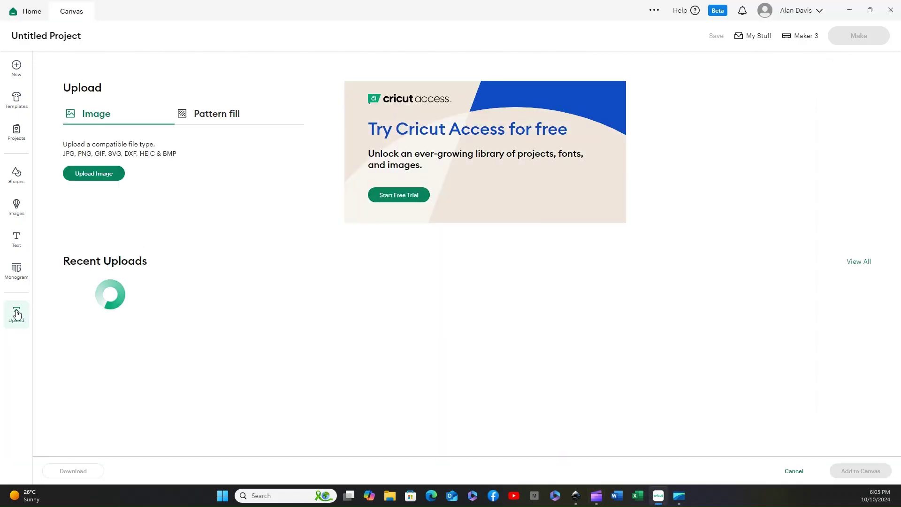
left_click(109, 173)
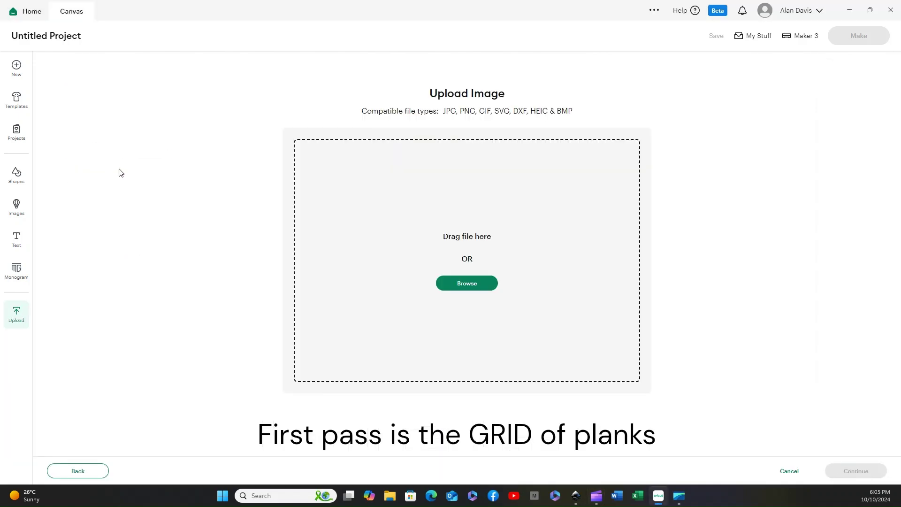
left_click(479, 282)
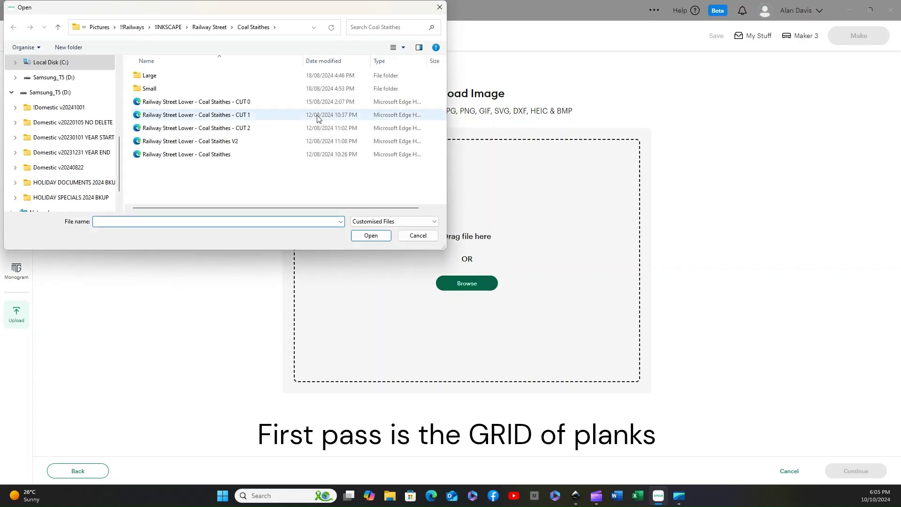
left_click(248, 117)
left_click(373, 235)
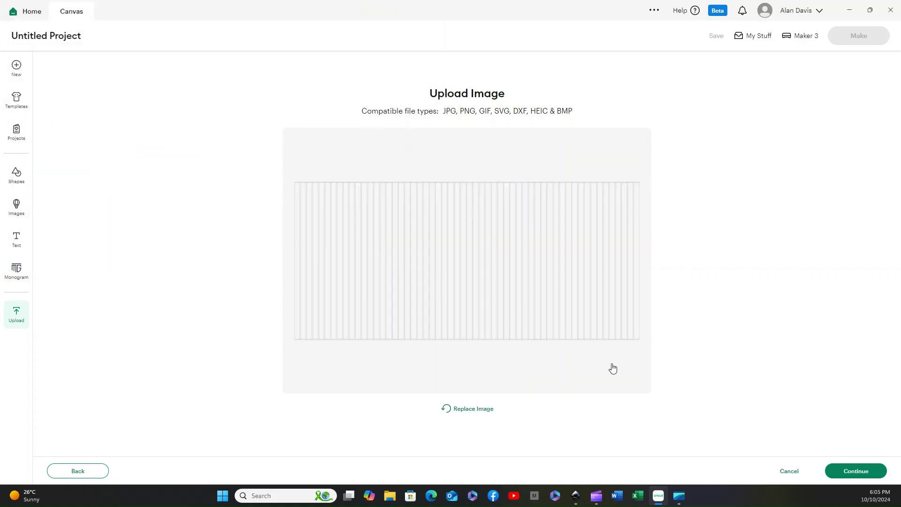
left_click(855, 472)
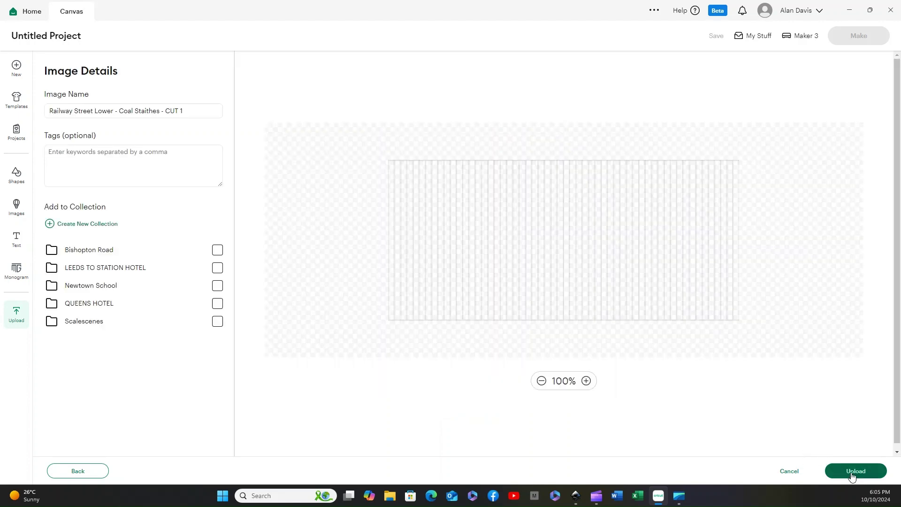
Step: Place the CUT 1 grid, resize it proportionally to 20.6 × 9.365 cm, and attach it as one layer
left_click(853, 471)
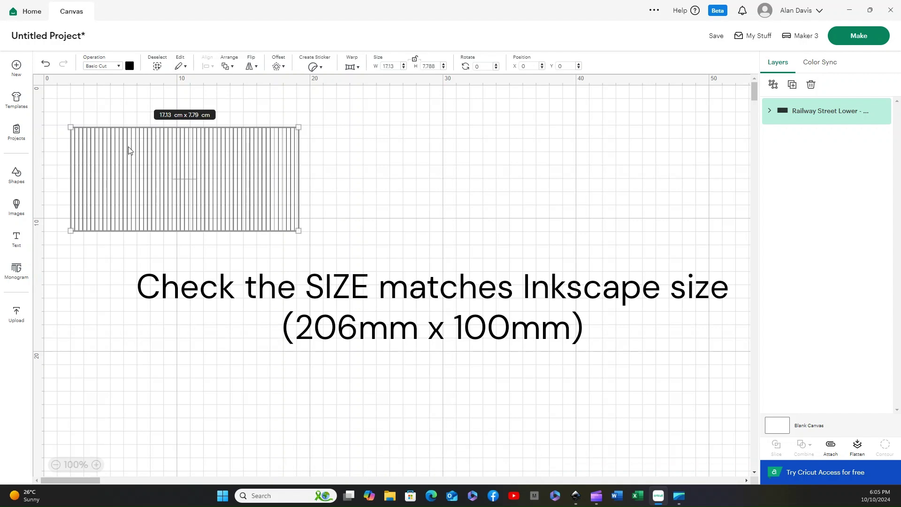
left_click(416, 60)
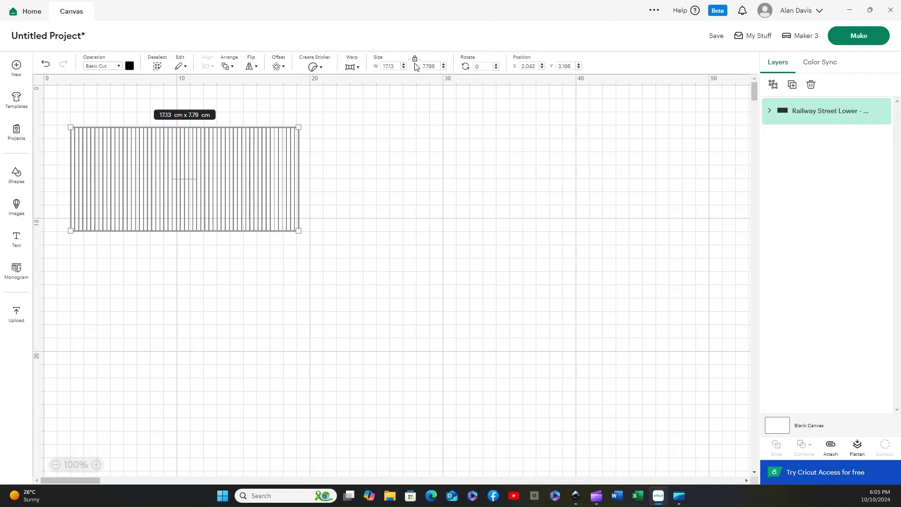
double_click(397, 66)
type("20.6")
key("Return")
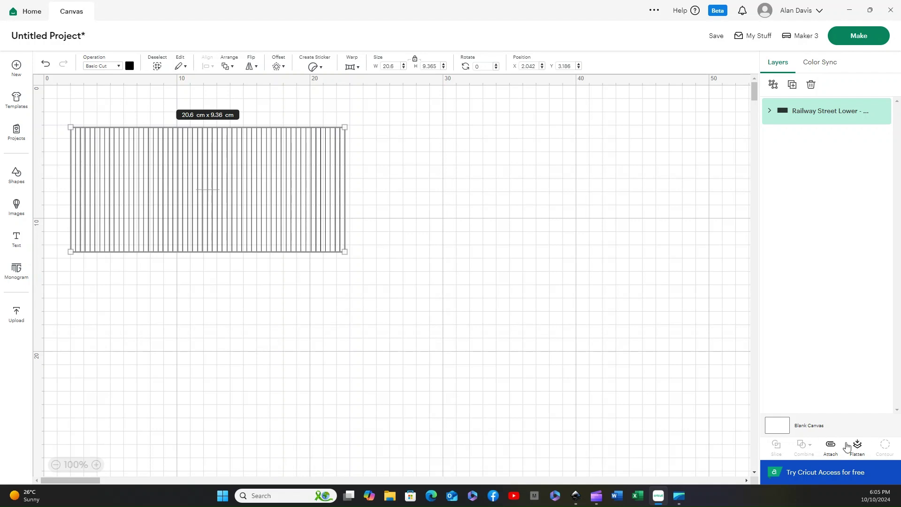
left_click(831, 446)
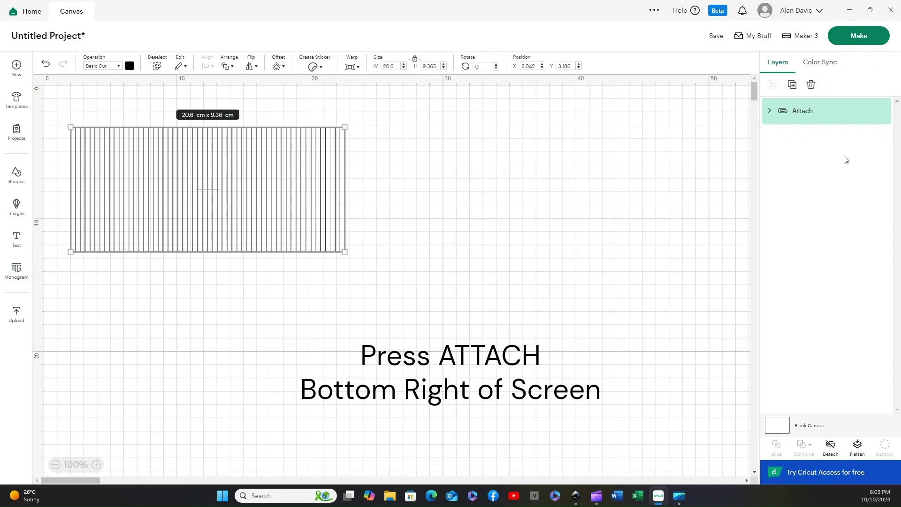
Step: Send the grid to Make without saving and accept the single Basic Cut 30.5 cm mat
left_click(856, 40)
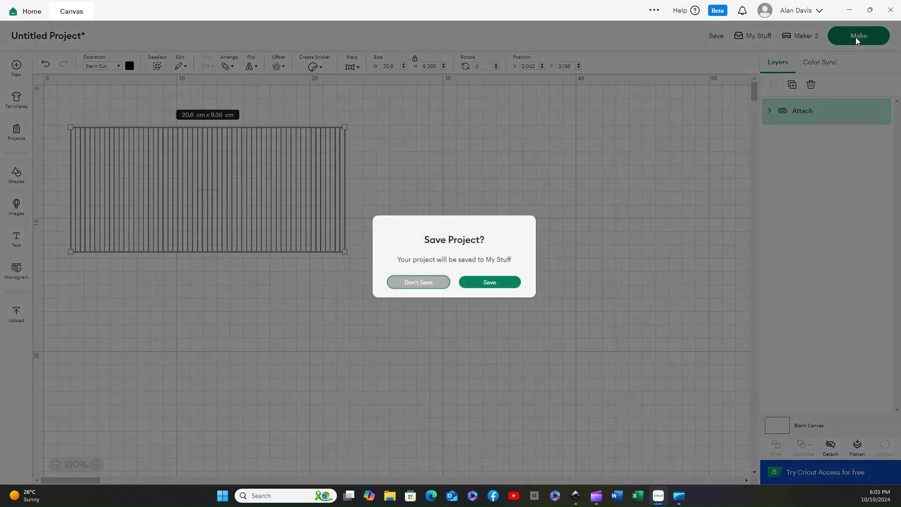
left_click(417, 283)
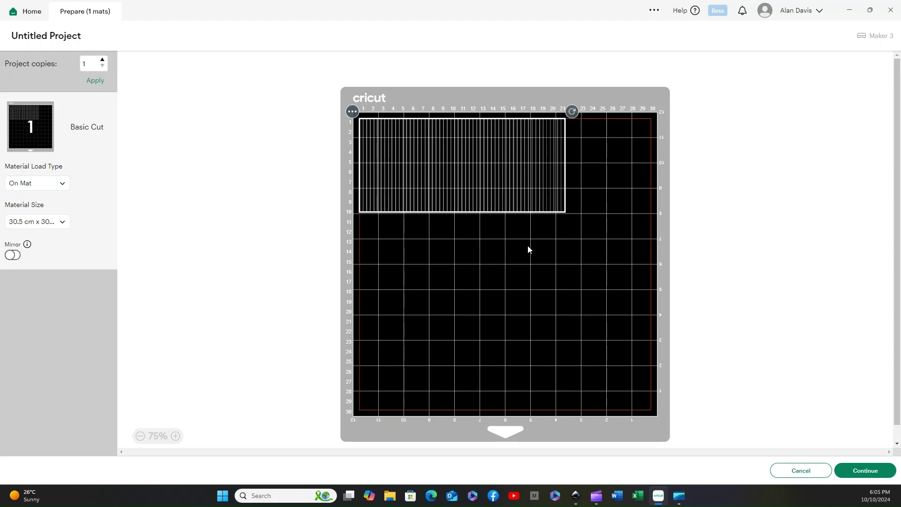
left_click(864, 473)
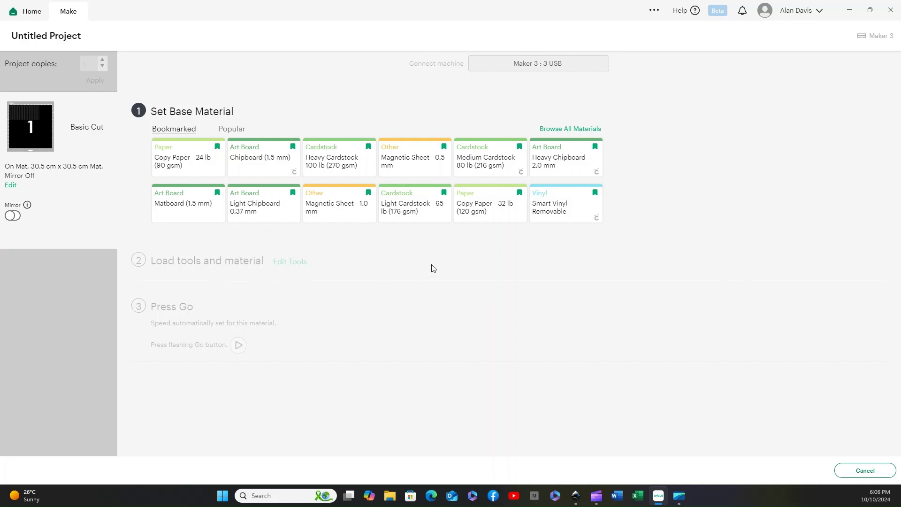
Step: Choose Magnetic Sheet - 0.5 mm as the base material
left_click(408, 162)
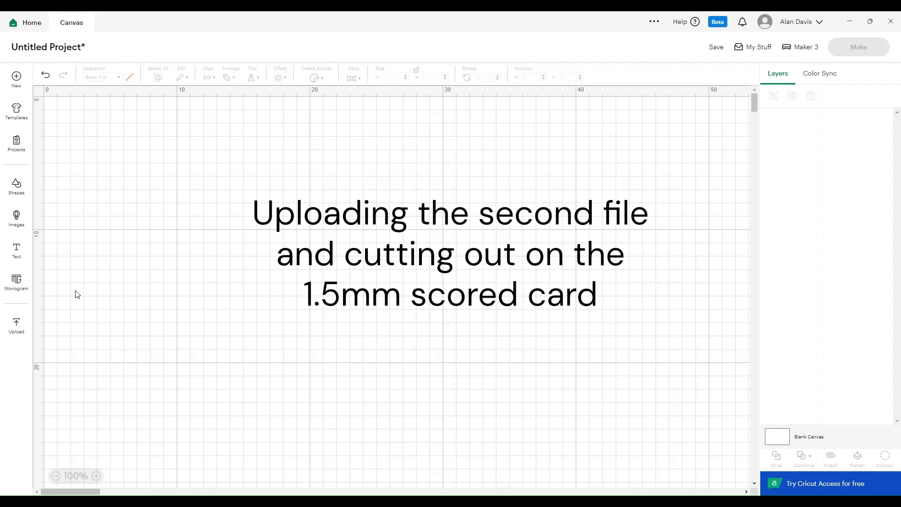
Step: Upload the Coal Staithes SMALL - CUT 2 Shaped SVG onto the canvas at 7.29 × 2.87 cm
left_click(16, 327)
left_click(86, 185)
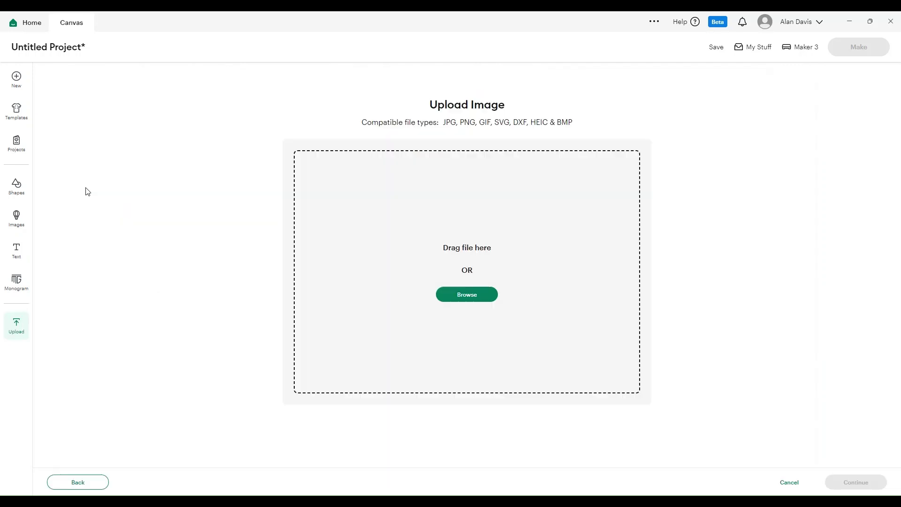
left_click(455, 292)
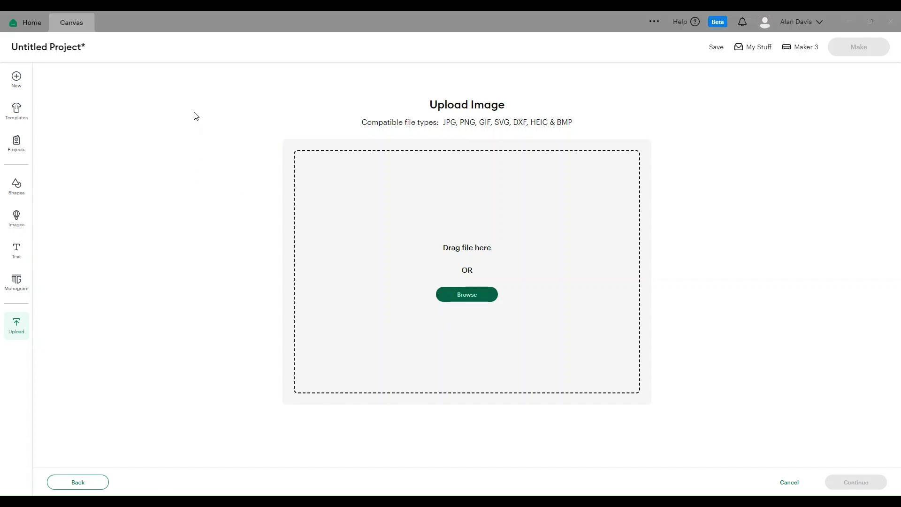
double_click(388, 247)
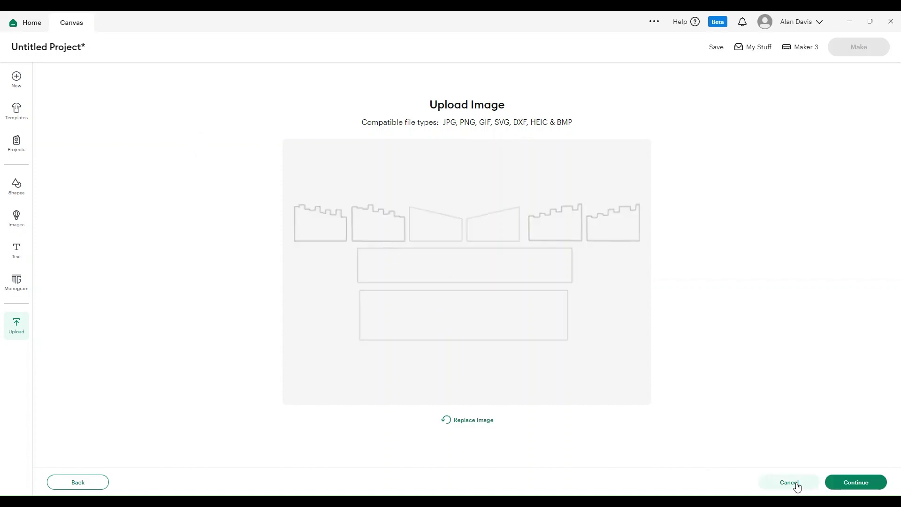
left_click(849, 484)
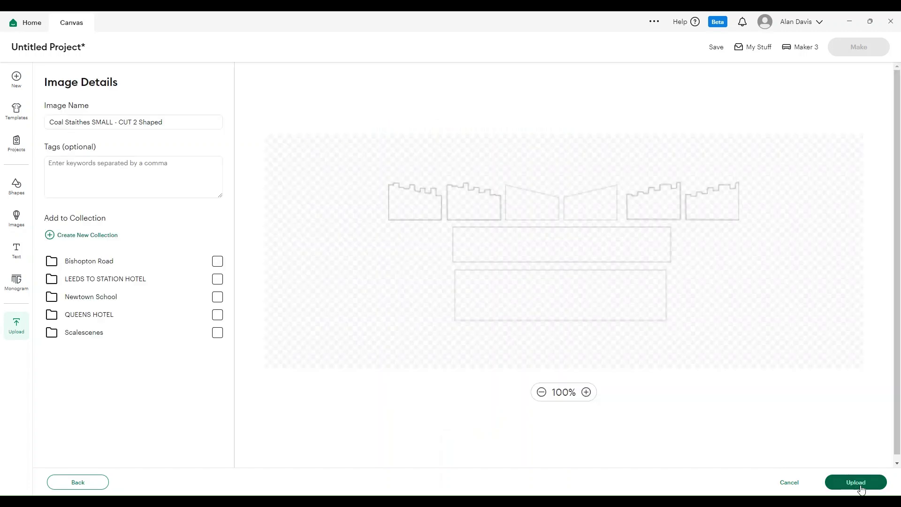
left_click(859, 485)
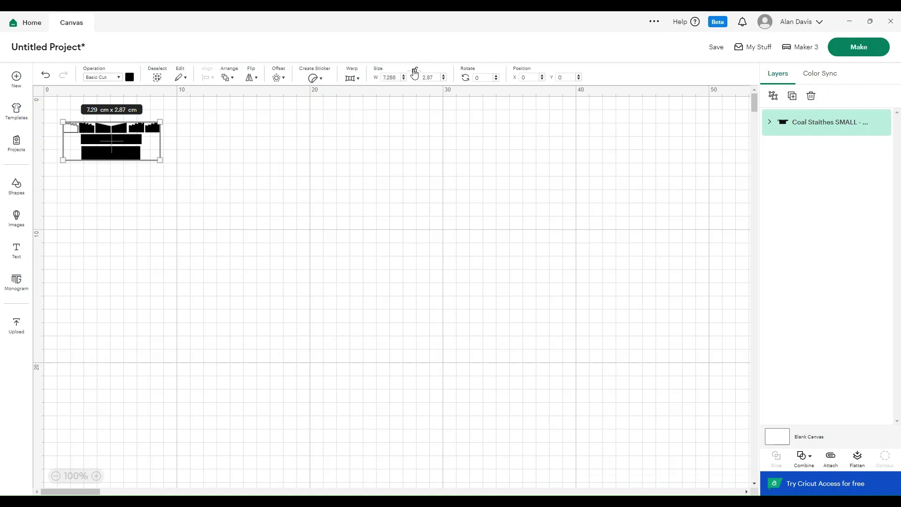
Step: Set the shaped parts' width to 20 cm, making them 20 × 7.676 cm
left_click(385, 76)
type("20")
key("Return")
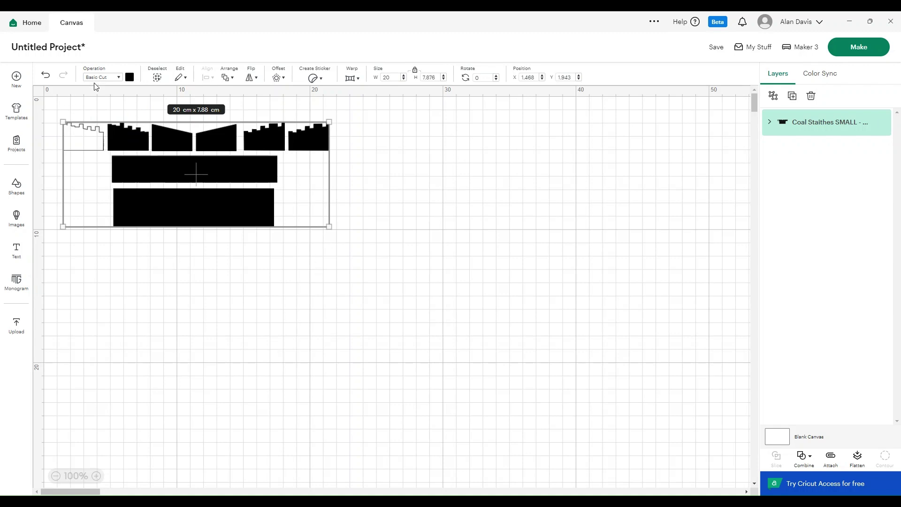
Step: Change the parts' colour to white and attach them into one group
left_click(129, 77)
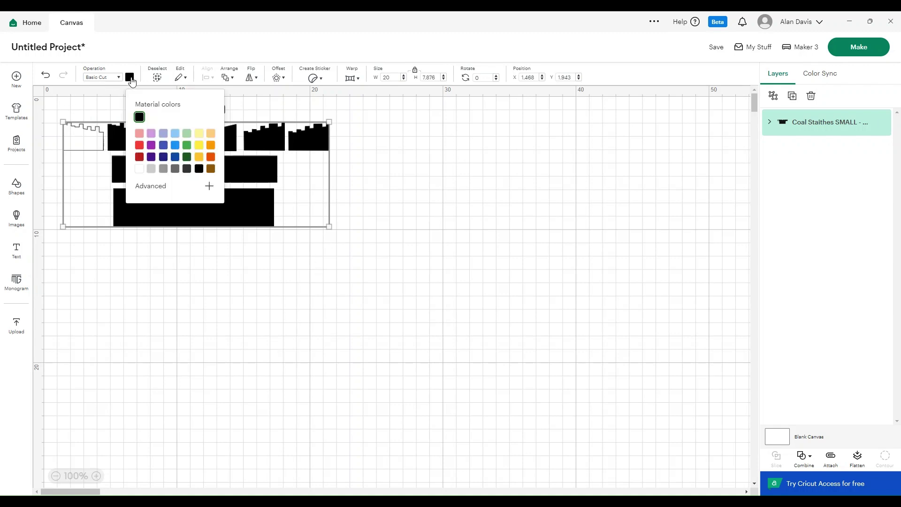
left_click(139, 170)
left_click(142, 277)
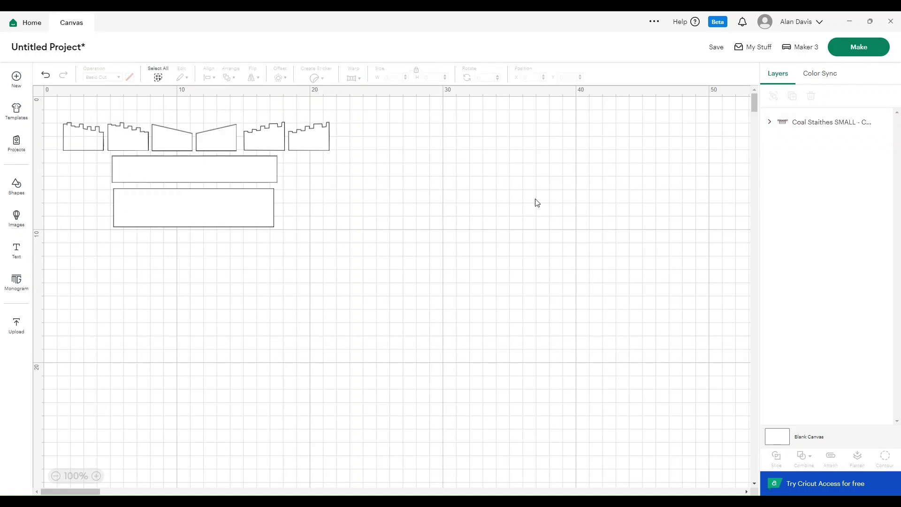
left_click(219, 144)
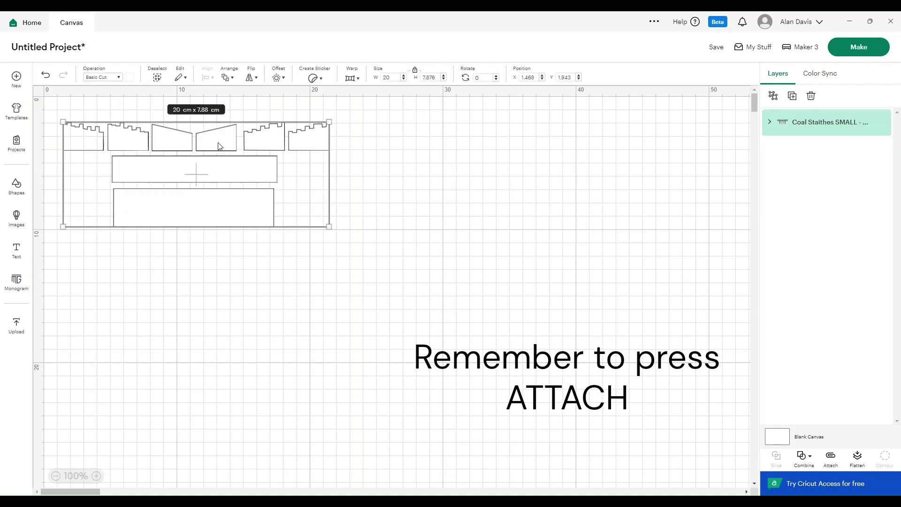
left_click(830, 458)
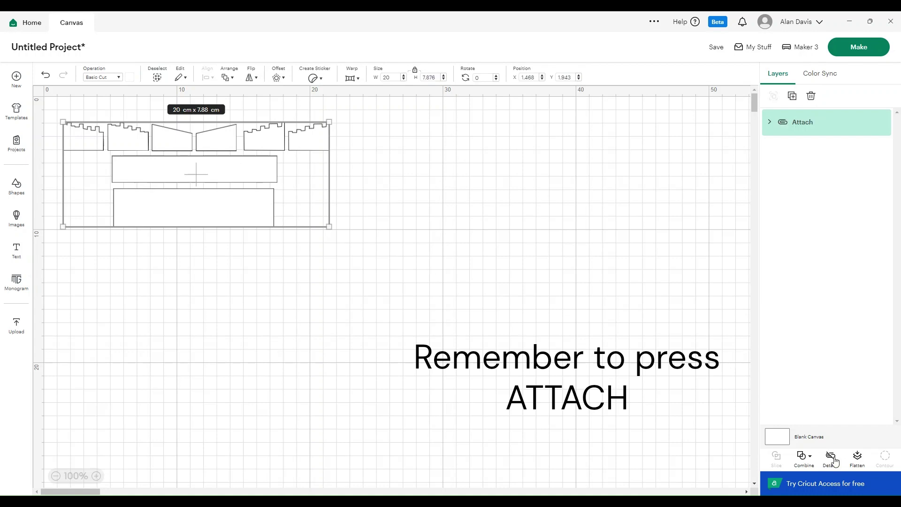
Step: Send the shaped parts to cut and accept the single-mat layout in Cricut Design Space
left_click(853, 48)
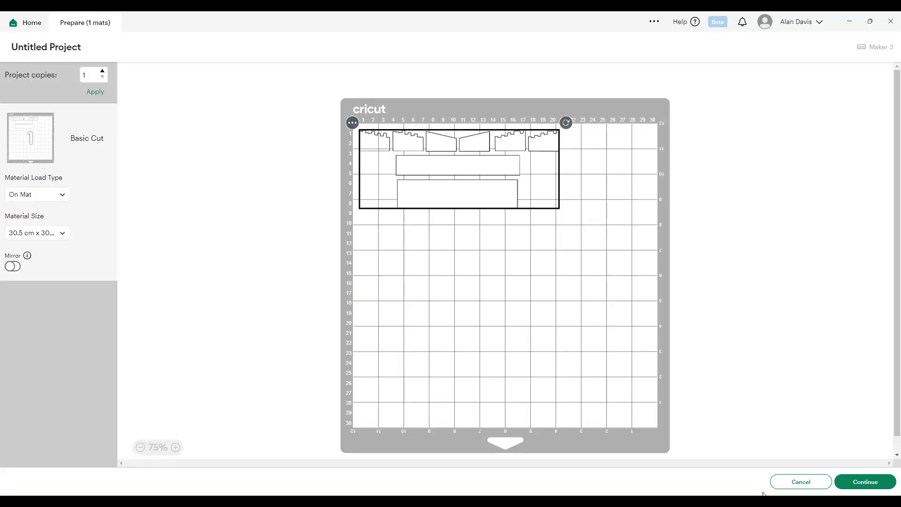
left_click(872, 486)
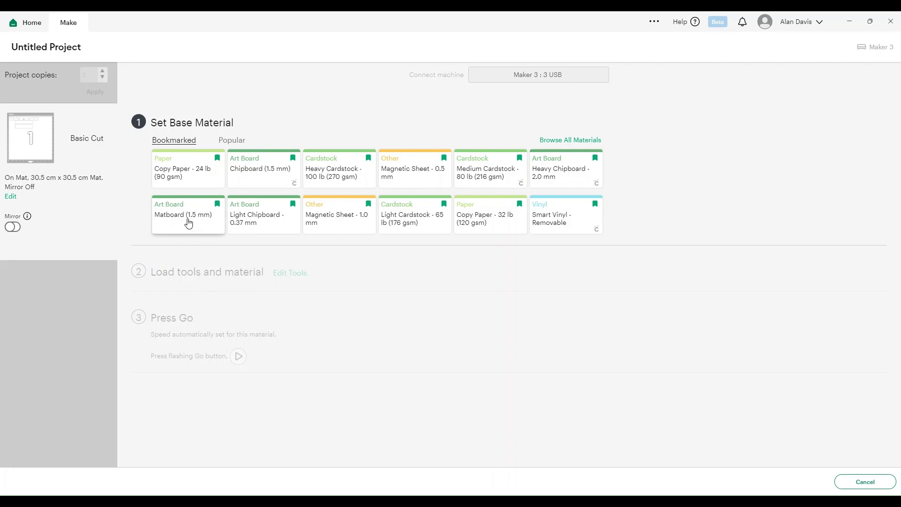
Step: Choose the bookmarked Matboard (1.5 mm) card as the cut's base material
left_click(188, 223)
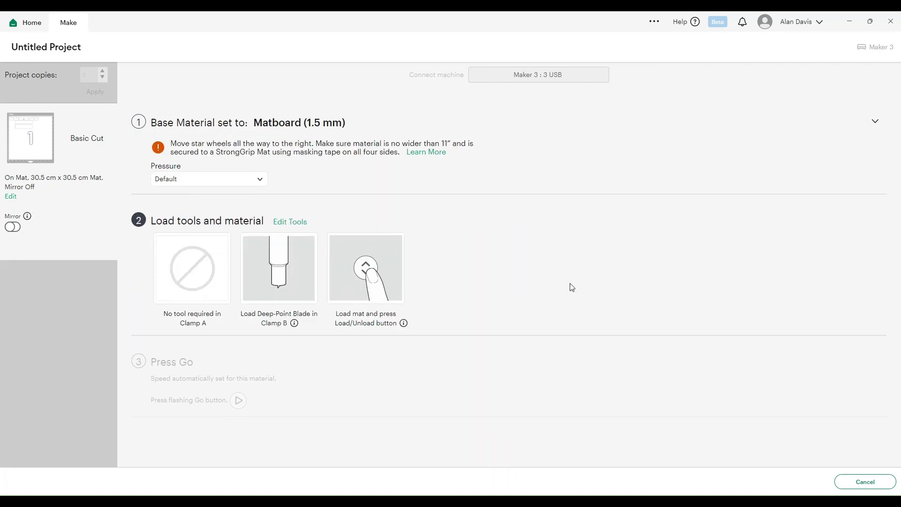